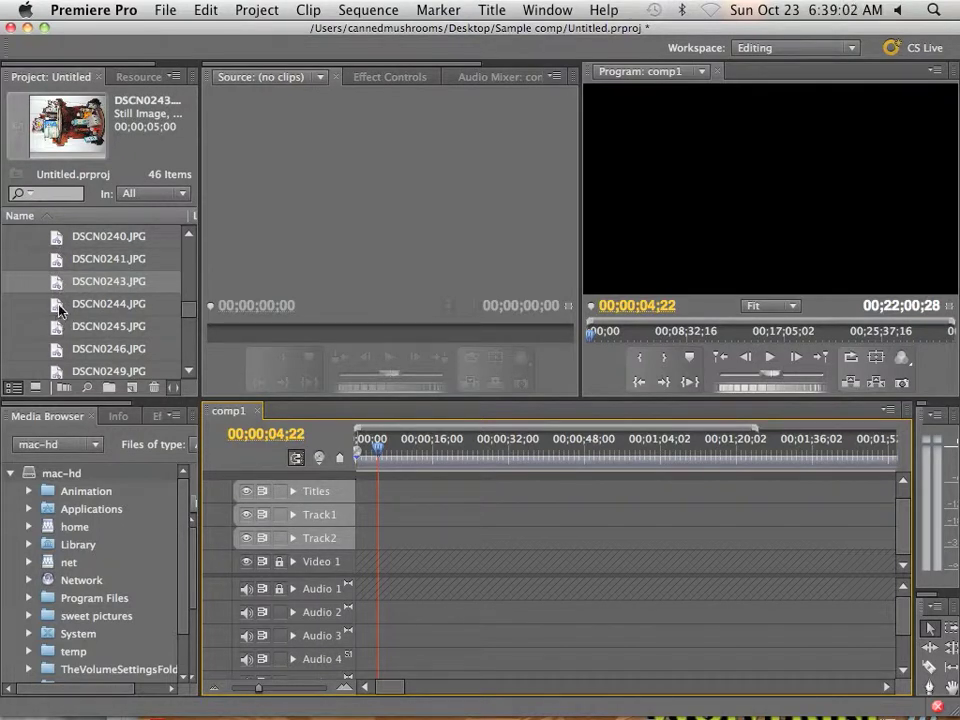
Place DSCN0243.JPG on Track1 at 00;00;00;00 as a five-second still and scrub to preview it.
drag(55, 283, 364, 516)
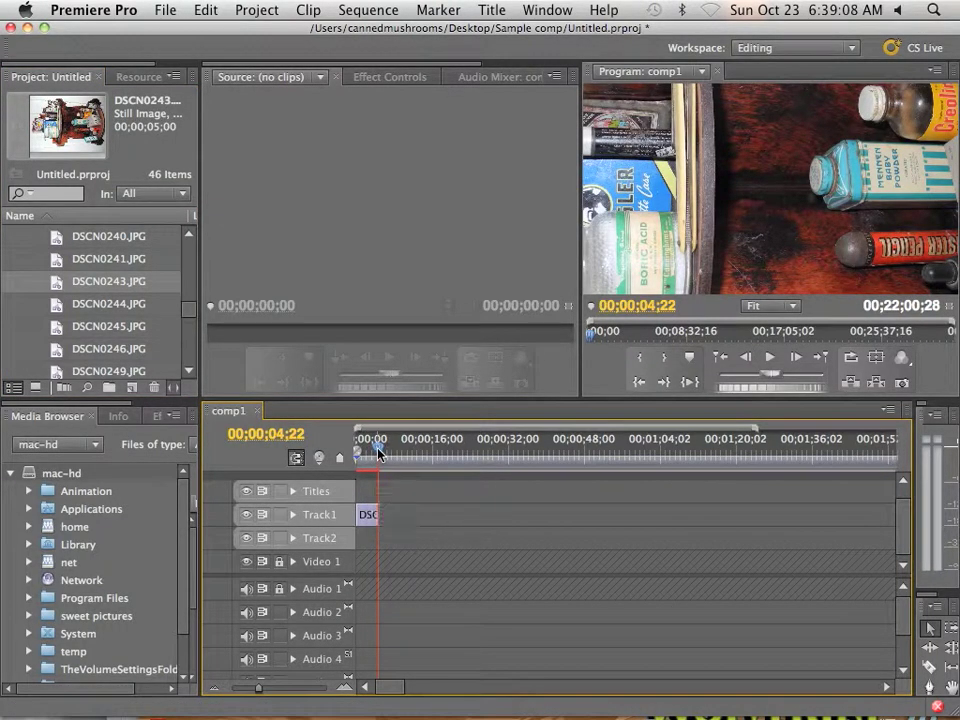
drag(378, 453, 367, 453)
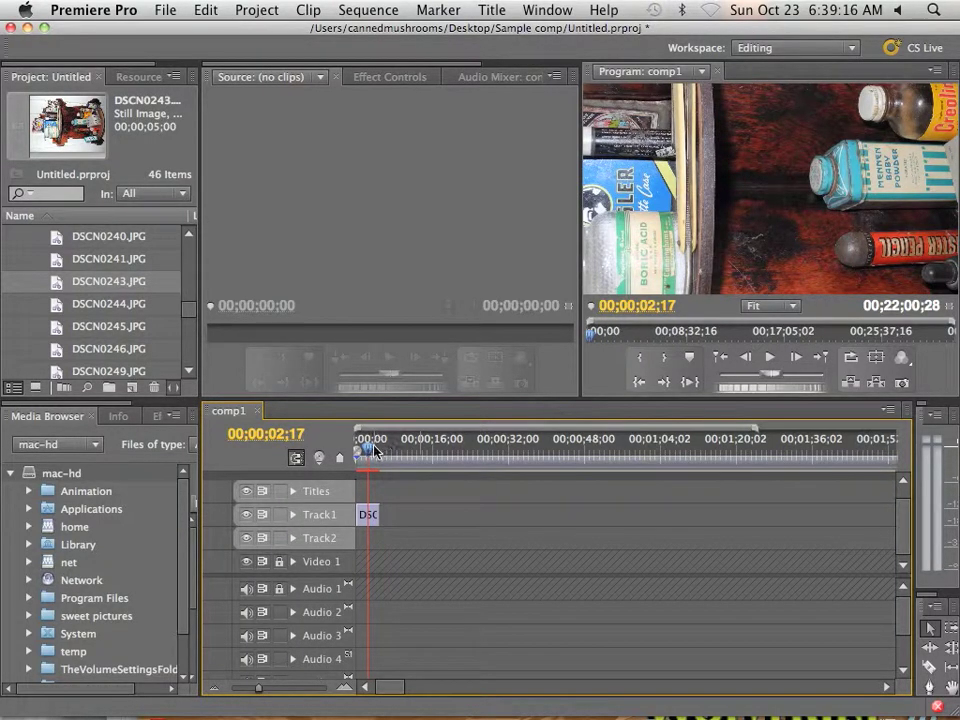
drag(366, 452, 355, 457)
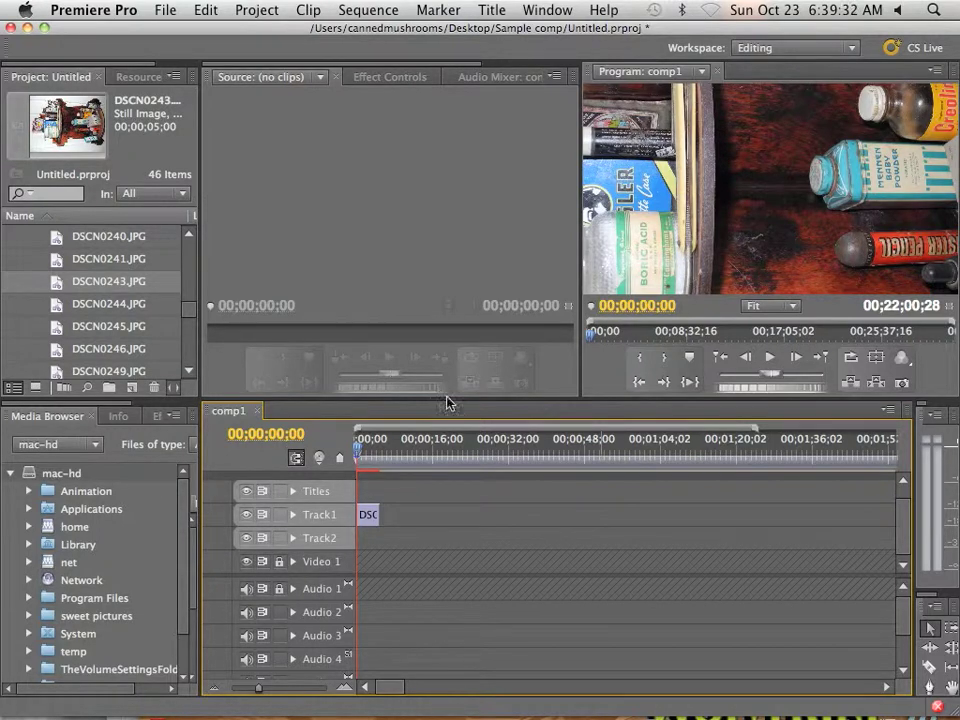
drag(367, 456, 357, 454)
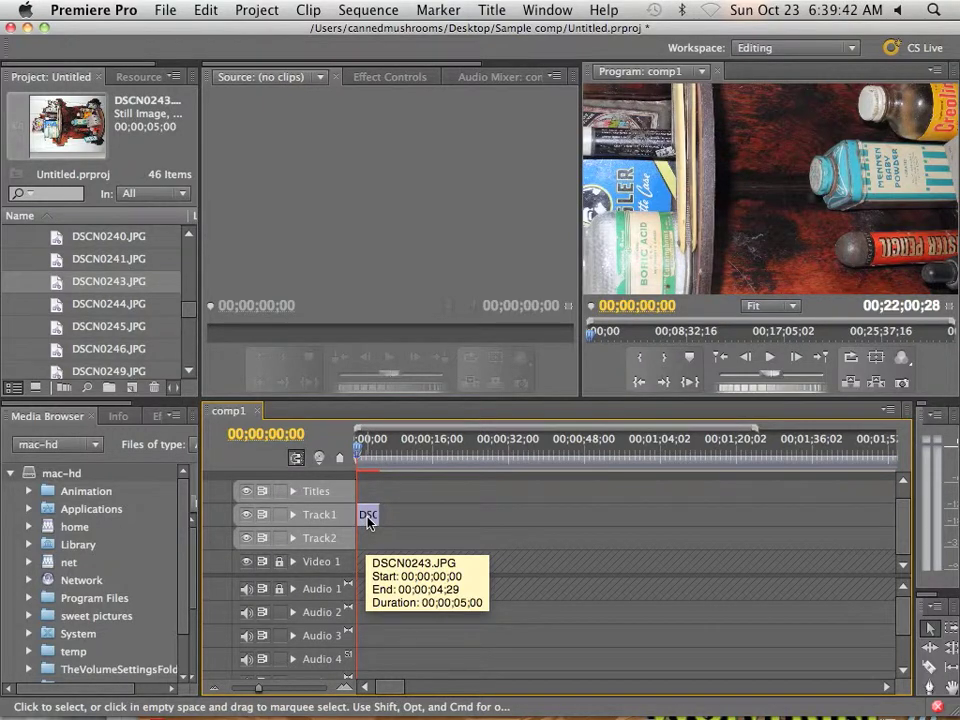
Scale the Track1 DSCN0243.JPG clip to frame size, then shrink it to a small centred picture.
right_click(370, 522)
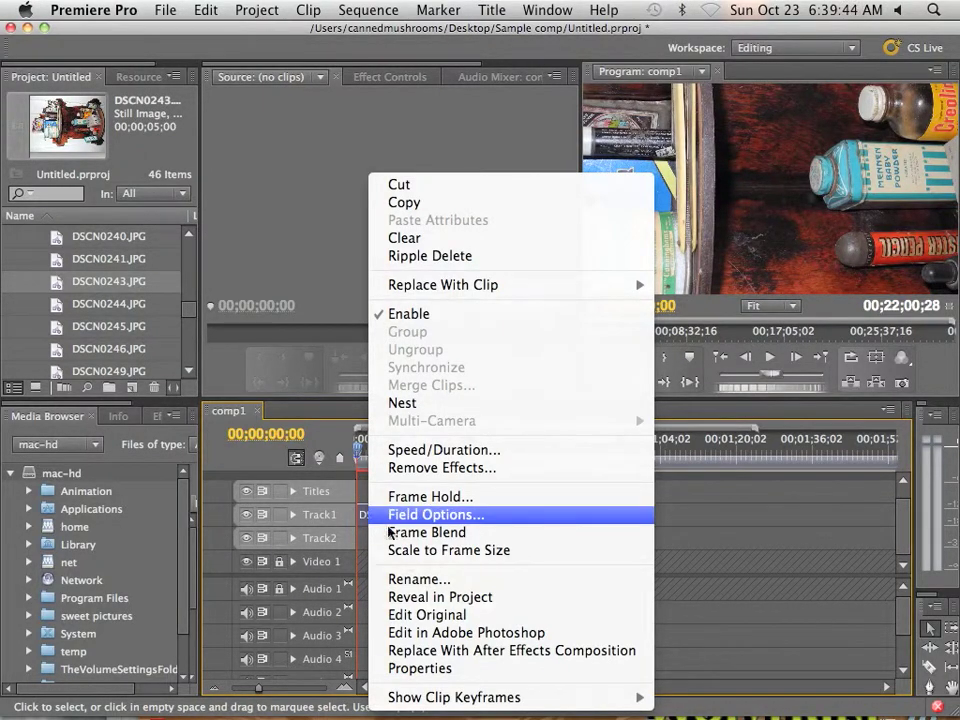
click(432, 551)
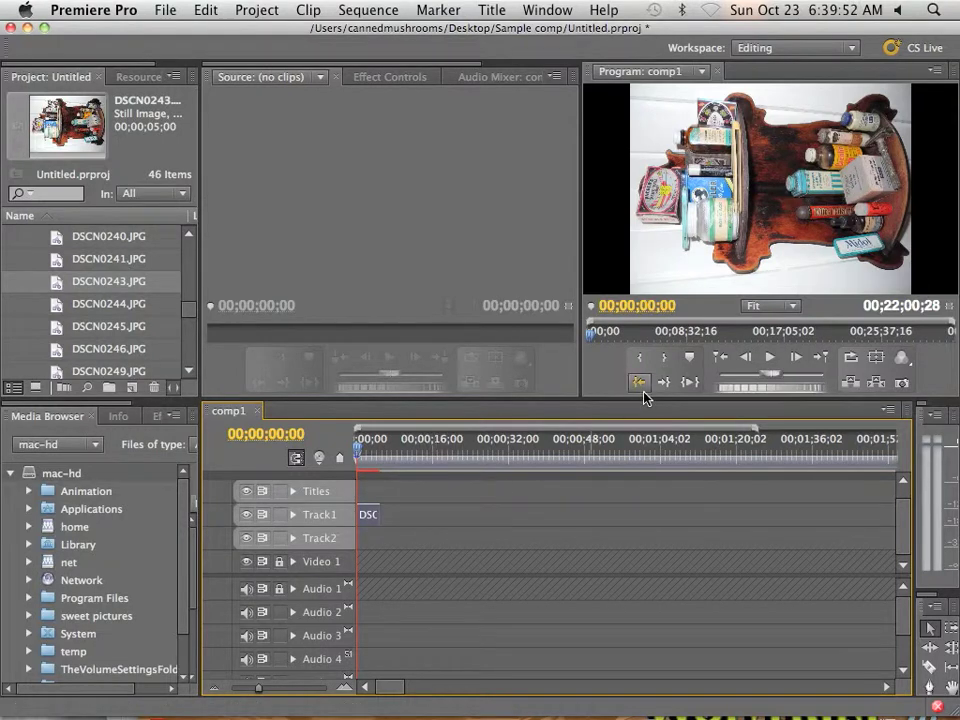
click(655, 291)
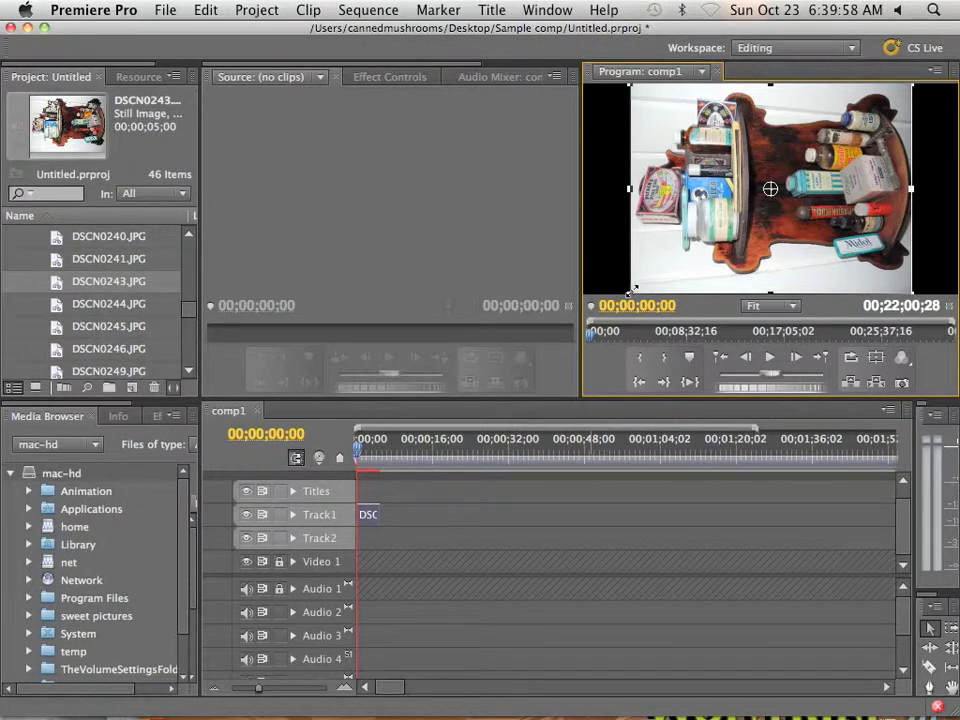
drag(632, 291, 736, 240)
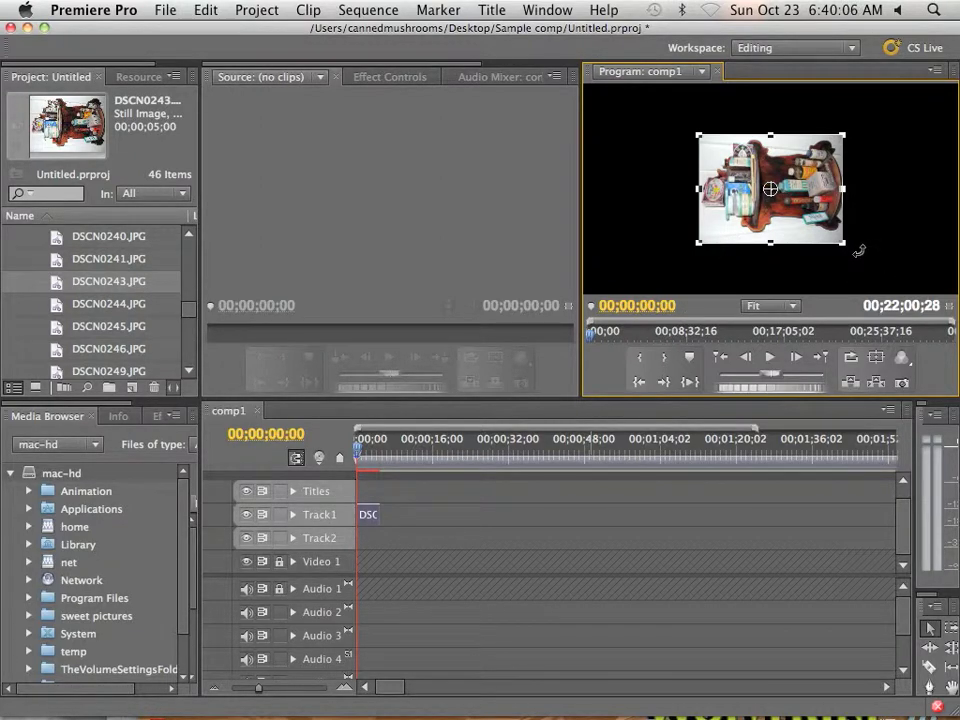
Rotate DSCN0243.JPG 90° upright, enlarge it to full frame height and widen it slightly.
drag(859, 250, 712, 272)
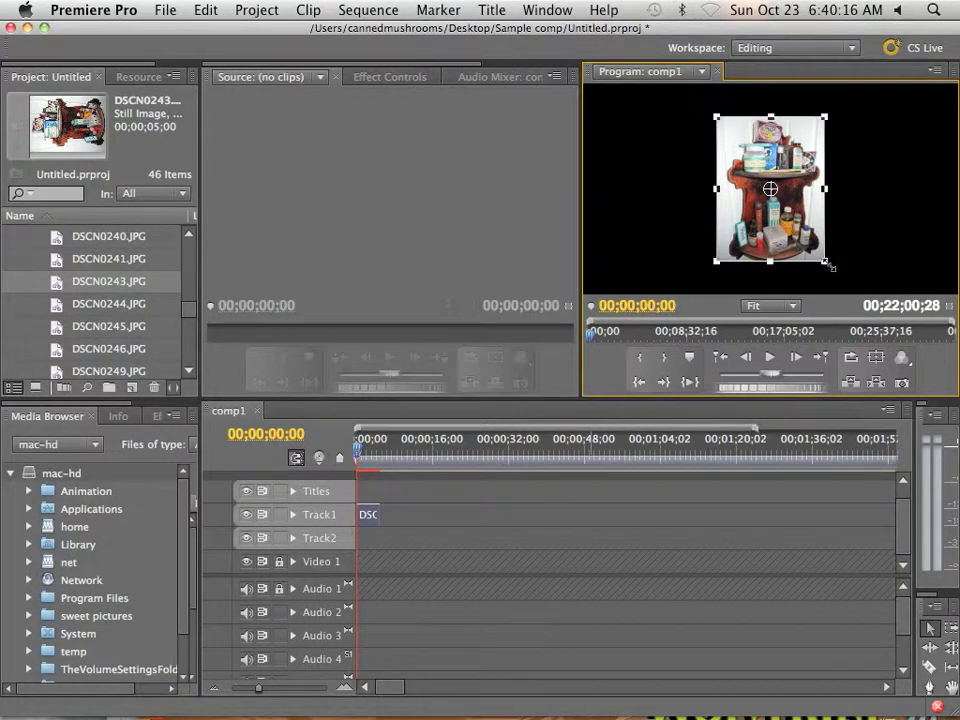
drag(825, 262, 851, 292)
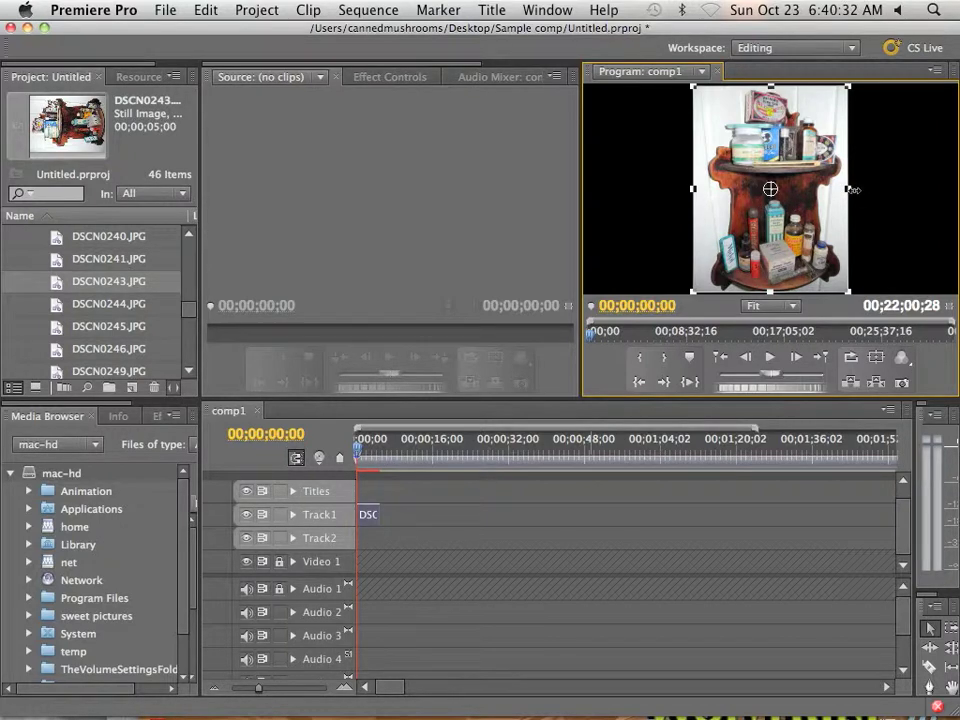
drag(852, 189, 851, 189)
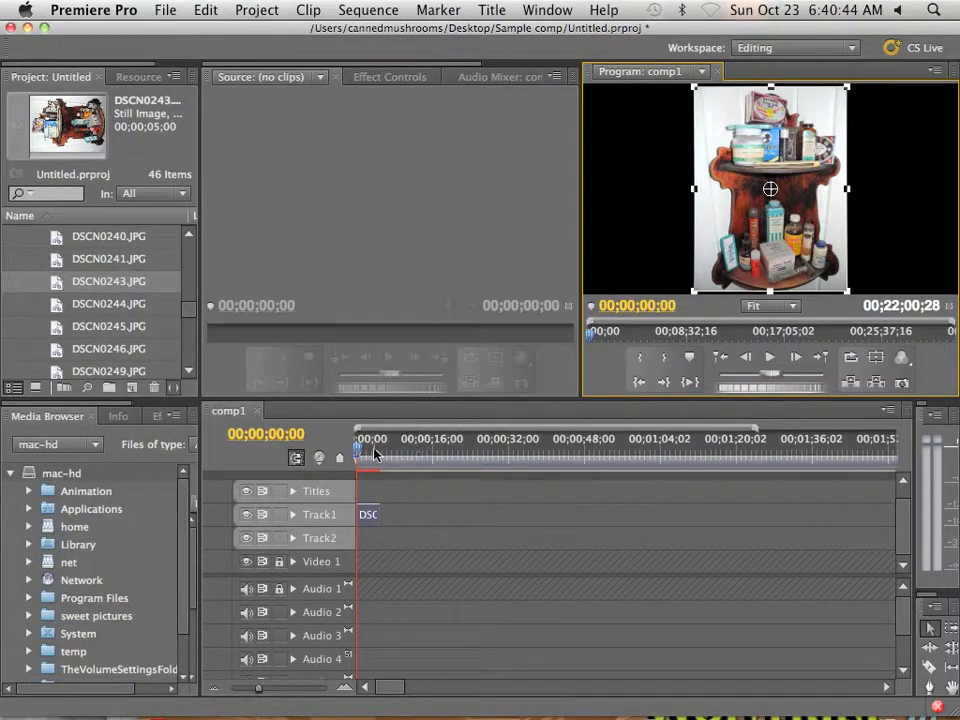
drag(360, 455, 372, 455)
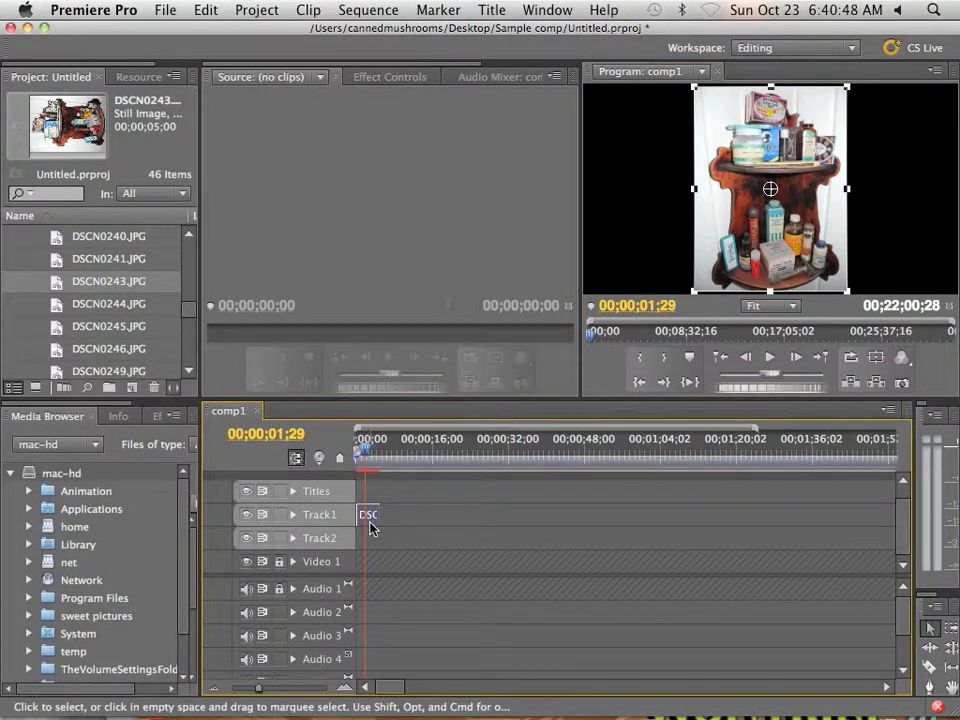
Add DSCN0246.JPG from the Project panel onto Track2.
click(89, 313)
key(Tab)
key(Tab)
key(Tab)
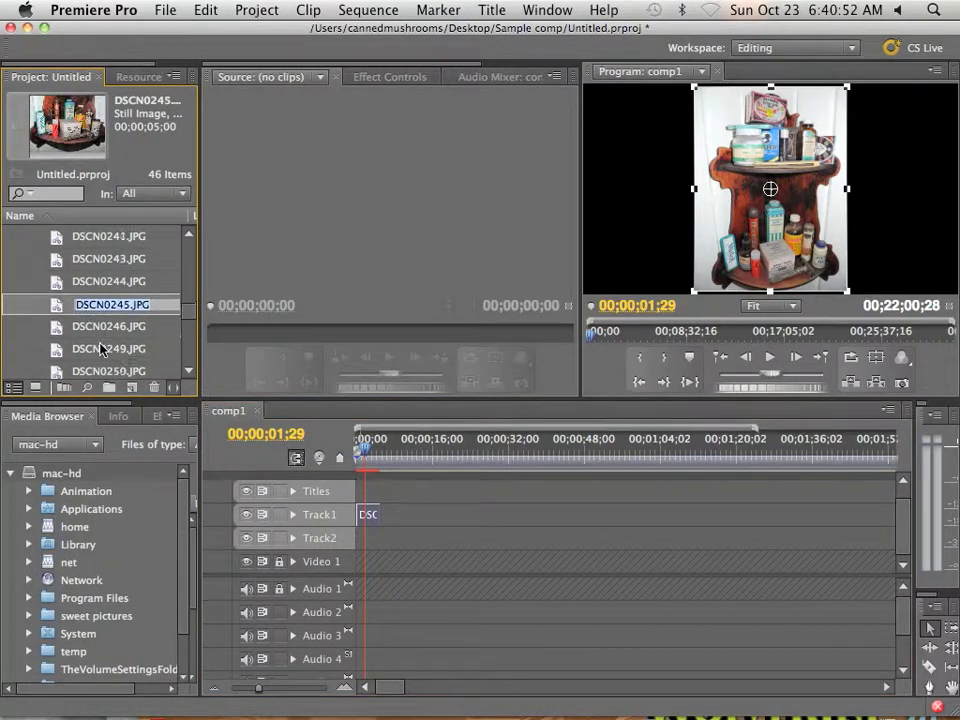
click(104, 327)
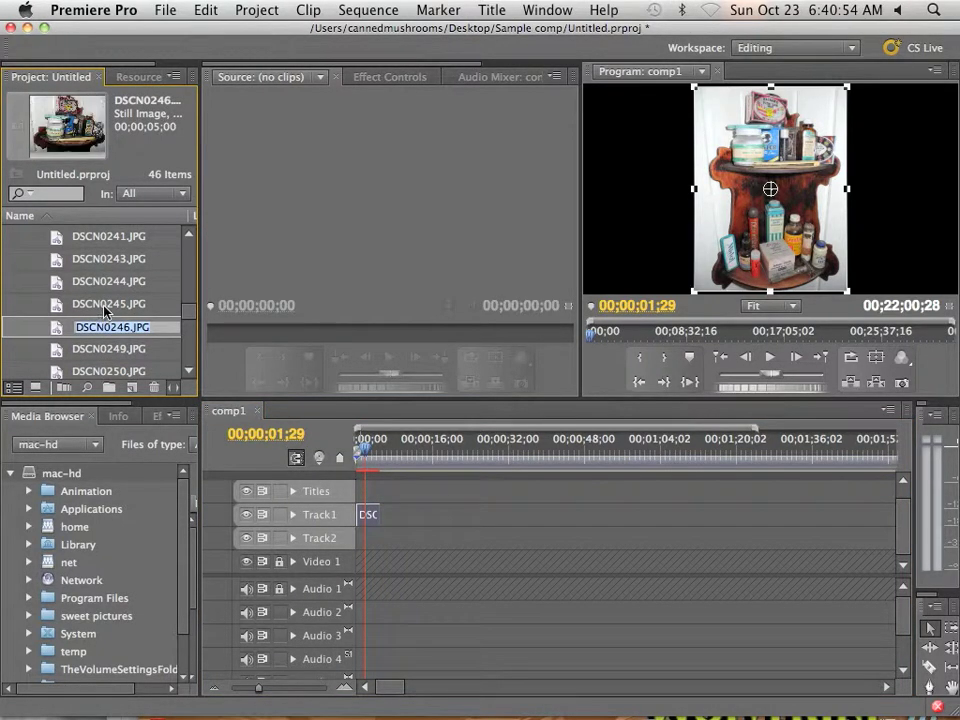
drag(104, 327, 388, 538)
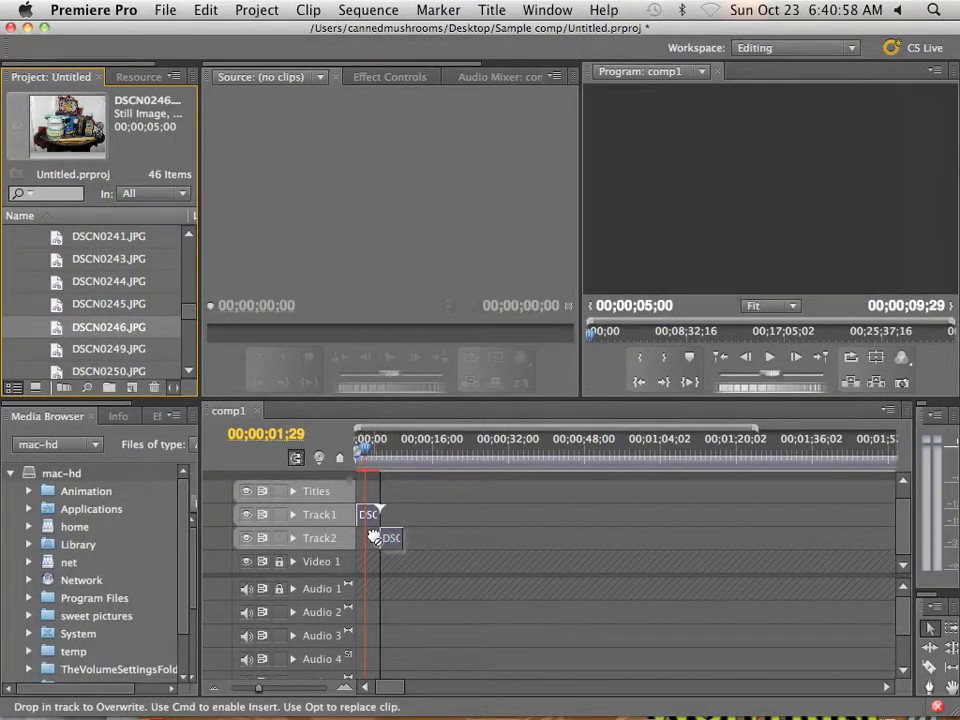
drag(386, 453, 377, 453)
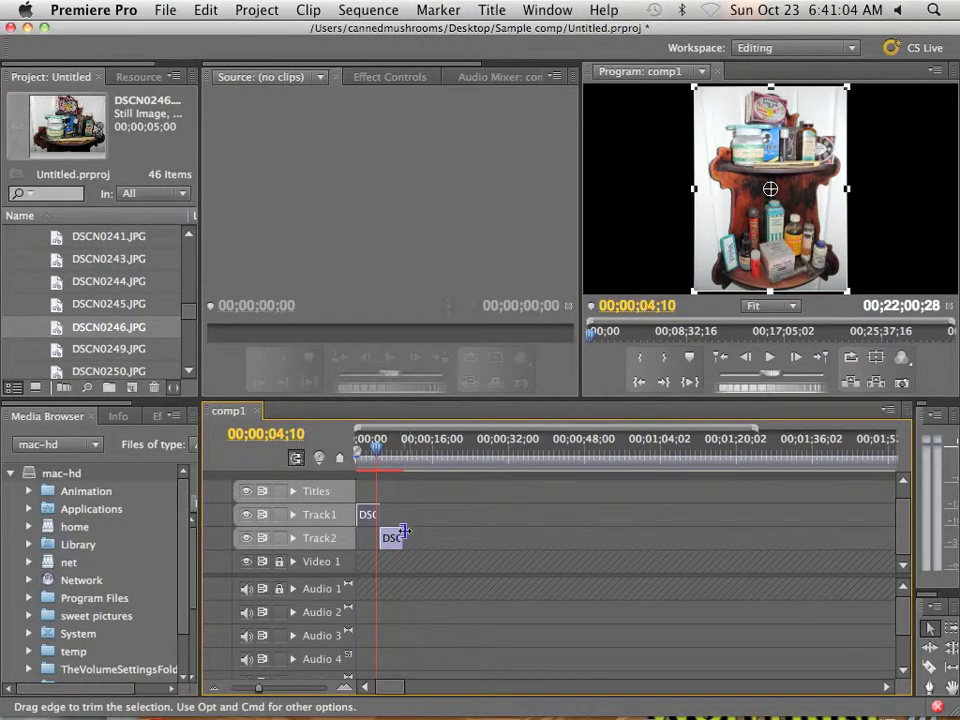
Adjust the Track2 clip to start at 00;00;00;00, extending past the first clip, and preview the overlap.
drag(392, 540, 418, 541)
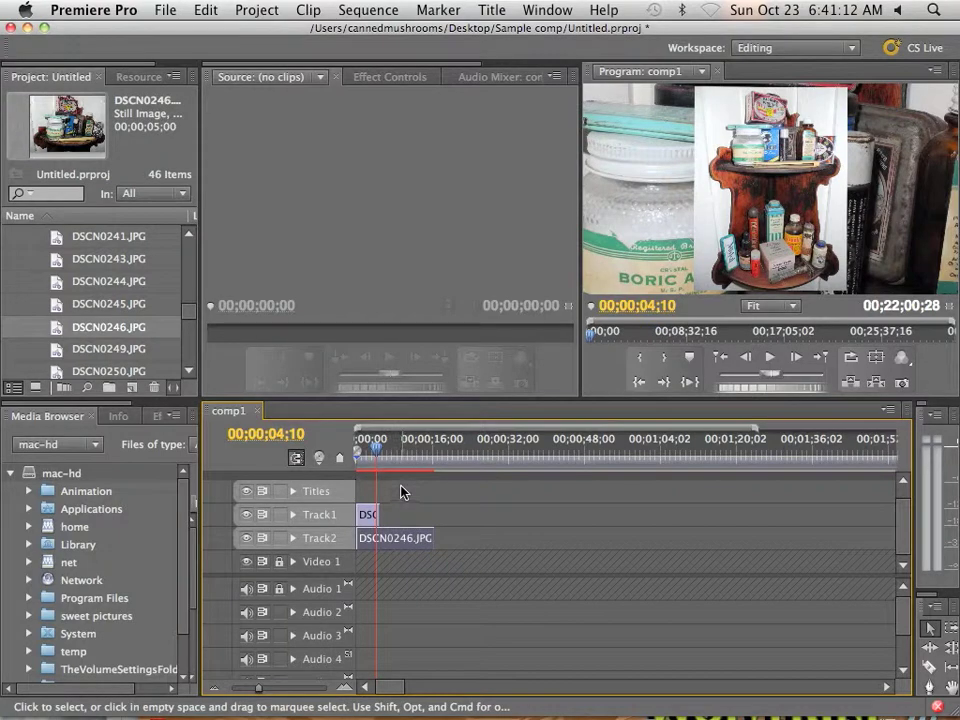
mouse_move(372, 452)
mouse_down()
mouse_move(381, 453)
mouse_move(367, 452)
mouse_up()
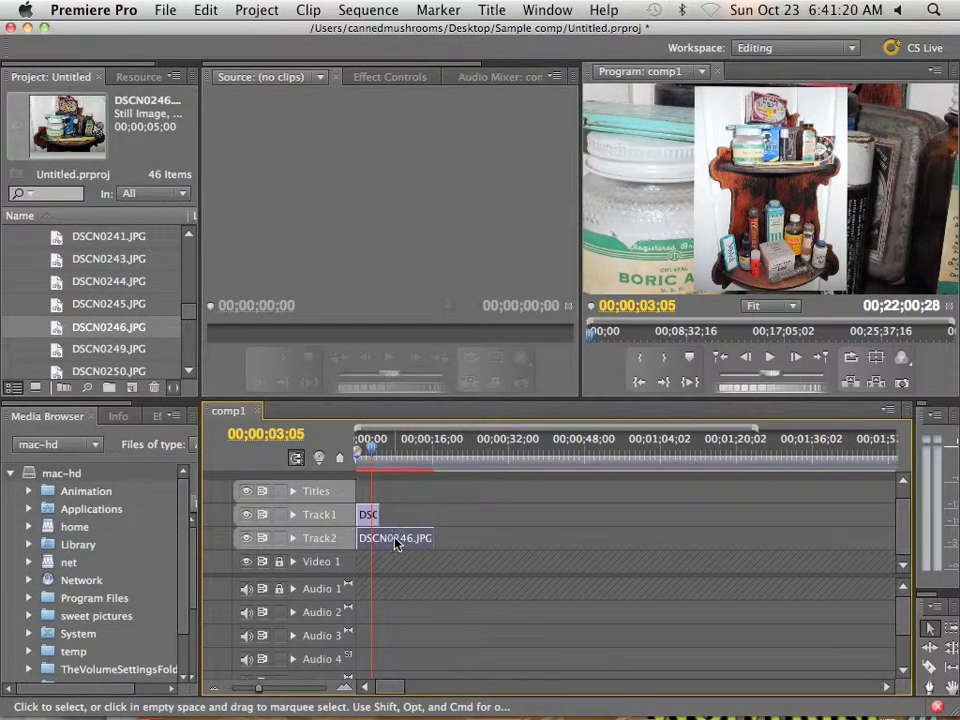
mouse_move(393, 541)
mouse_down()
mouse_move(412, 541)
mouse_move(393, 541)
mouse_up()
Scale the DSCN0246.JPG clip to frame size and shrink it around its centre.
click(666, 242)
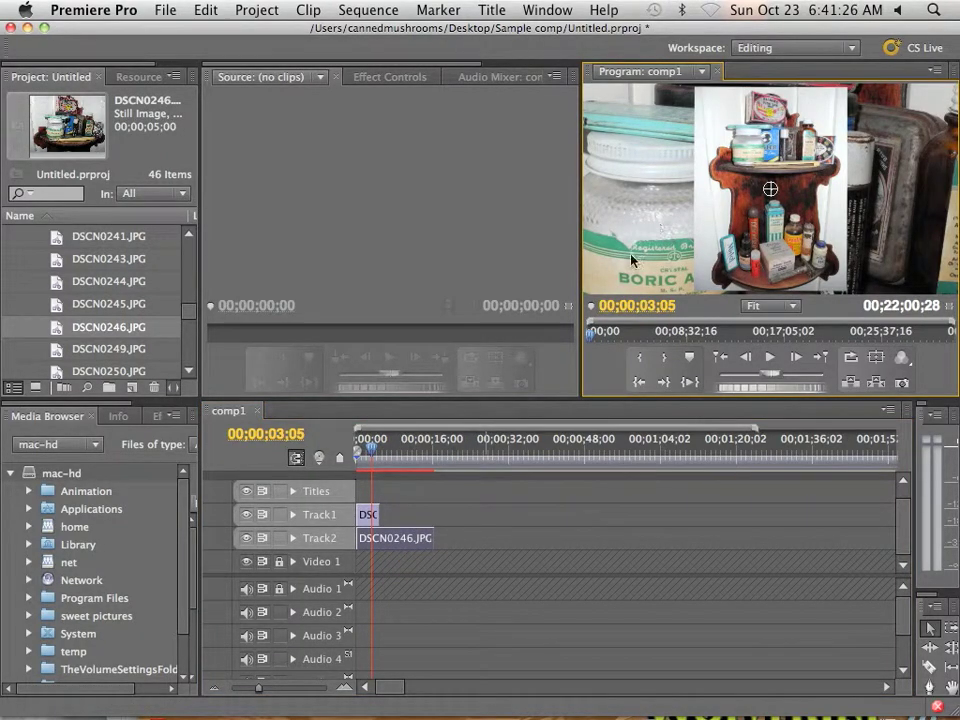
click(392, 541)
right_click(393, 541)
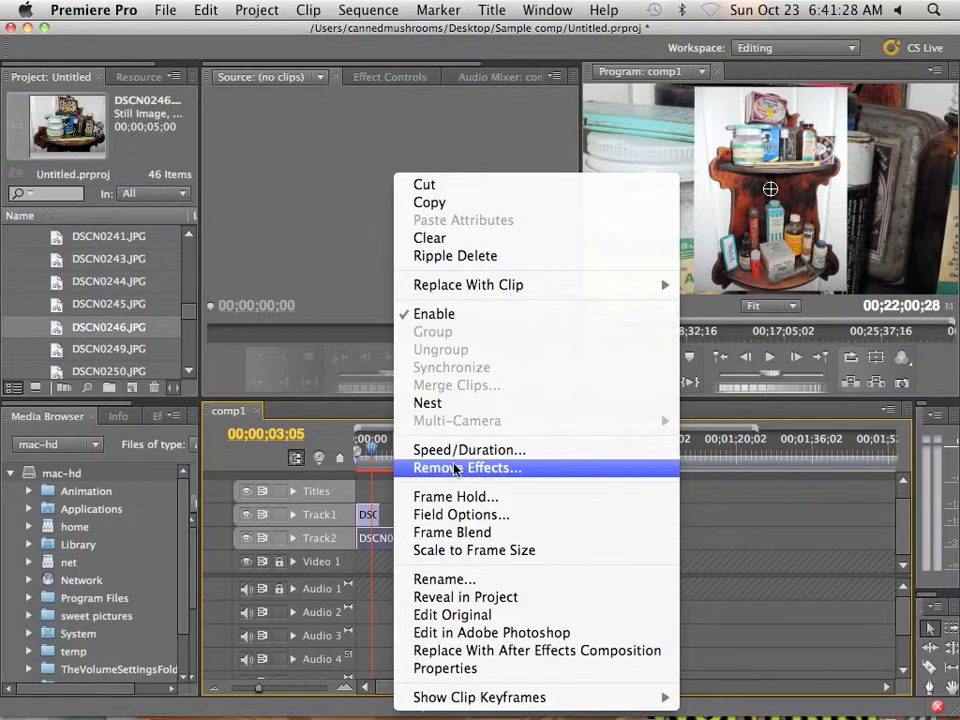
click(454, 550)
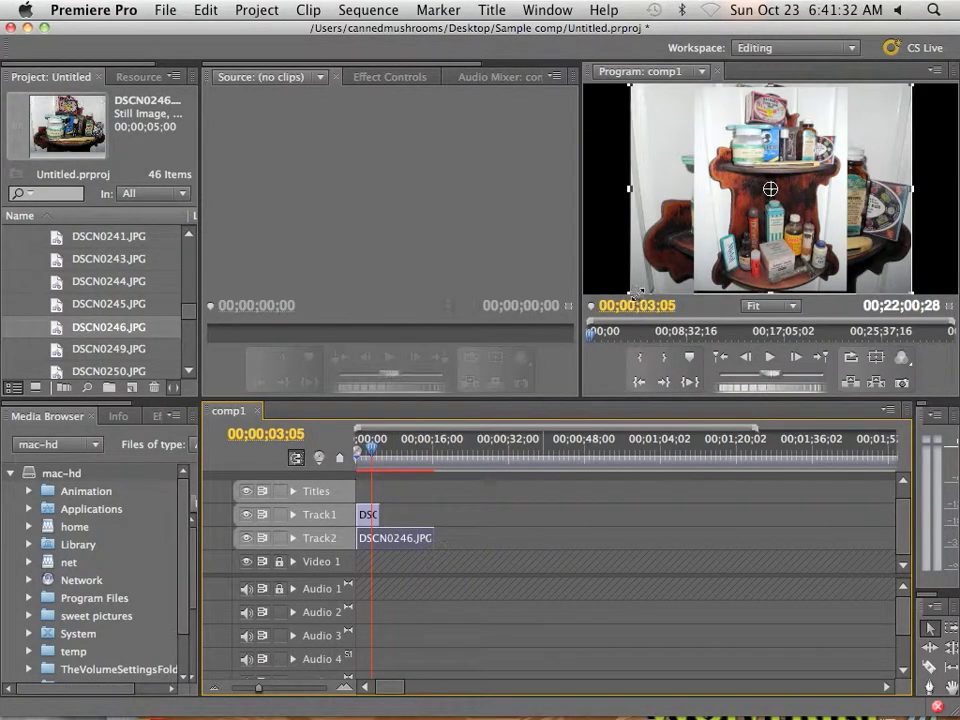
drag(632, 291, 673, 279)
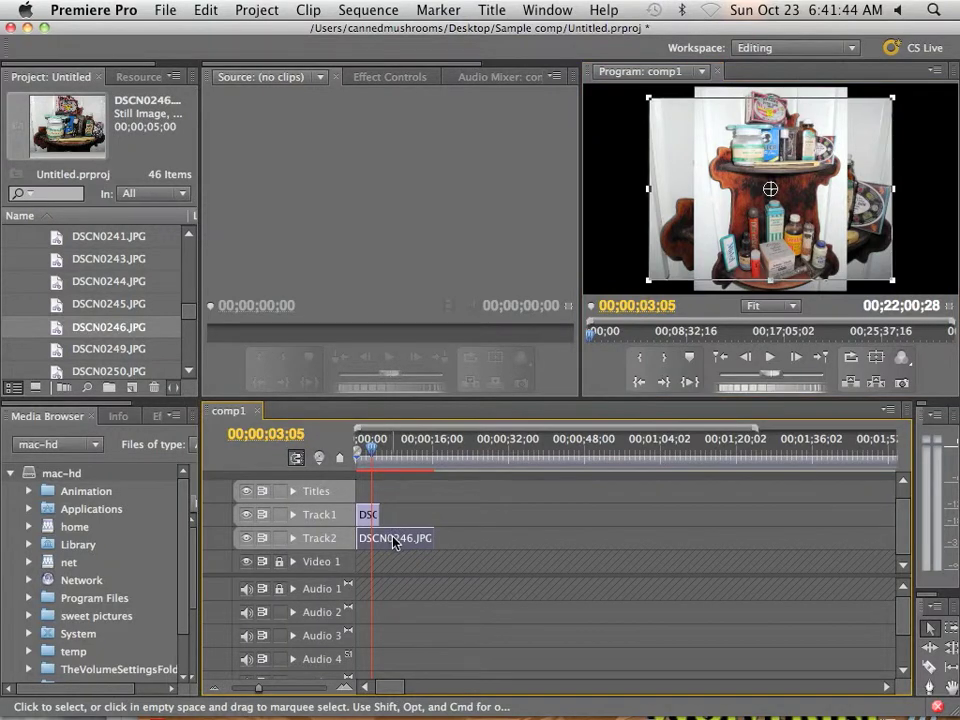
Move the Track2 clip +00;00;05;00 so it starts where the first clip ends, then check the cut.
drag(393, 543, 416, 540)
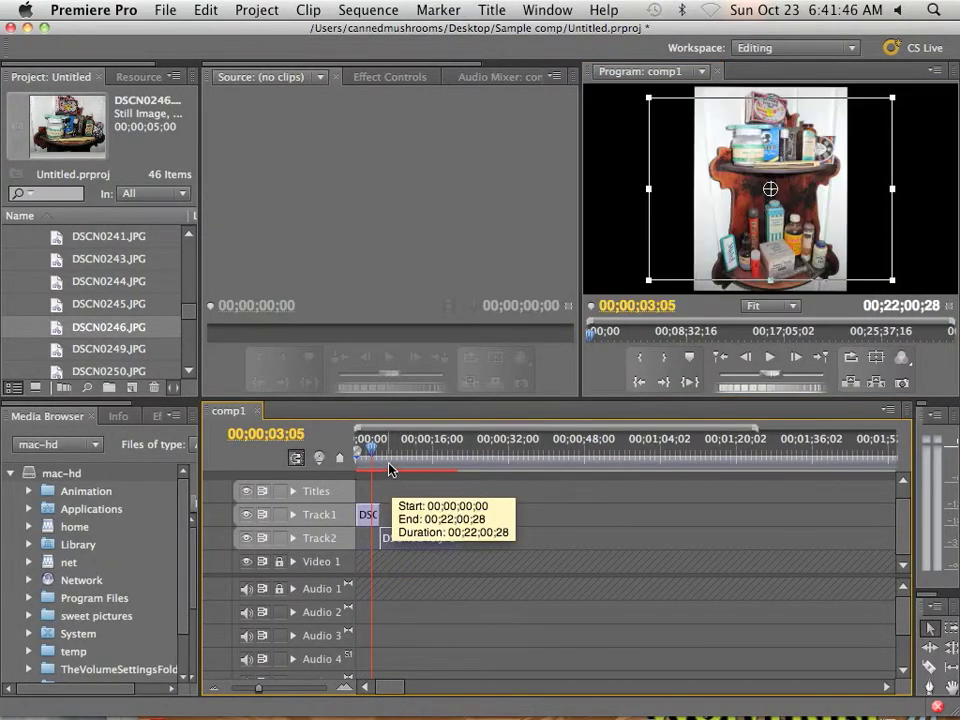
click(367, 455)
mouse_move(367, 455)
mouse_down()
mouse_move(386, 455)
mouse_move(360, 453)
mouse_up()
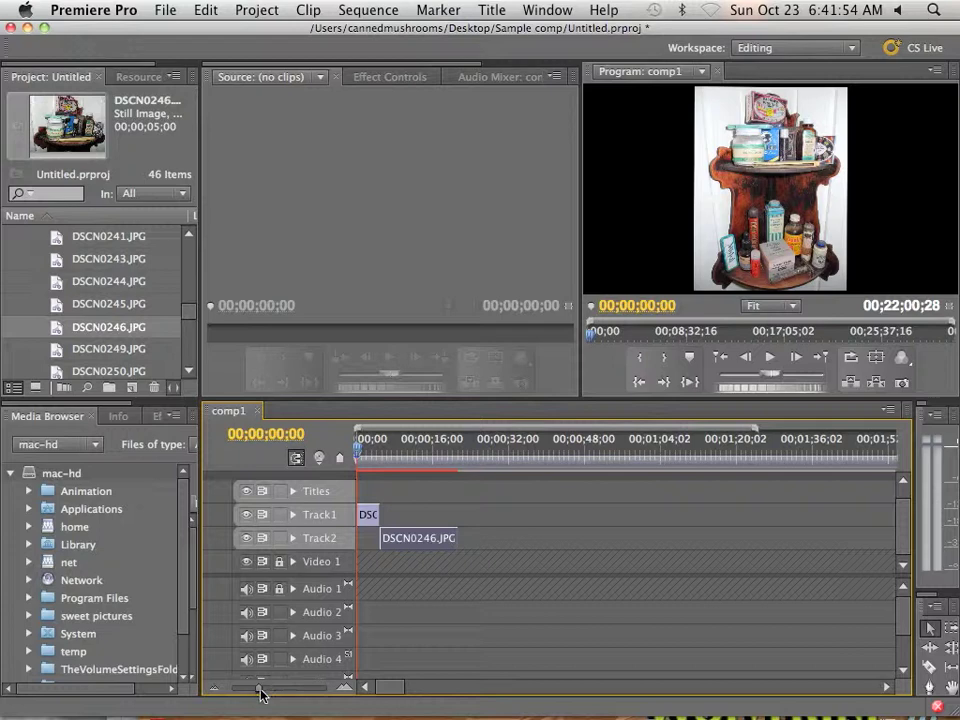
Zoom into the comp1 timeline, play the two-photo slideshow once, and return to 00;00;00;00.
drag(259, 690, 272, 690)
key(space)
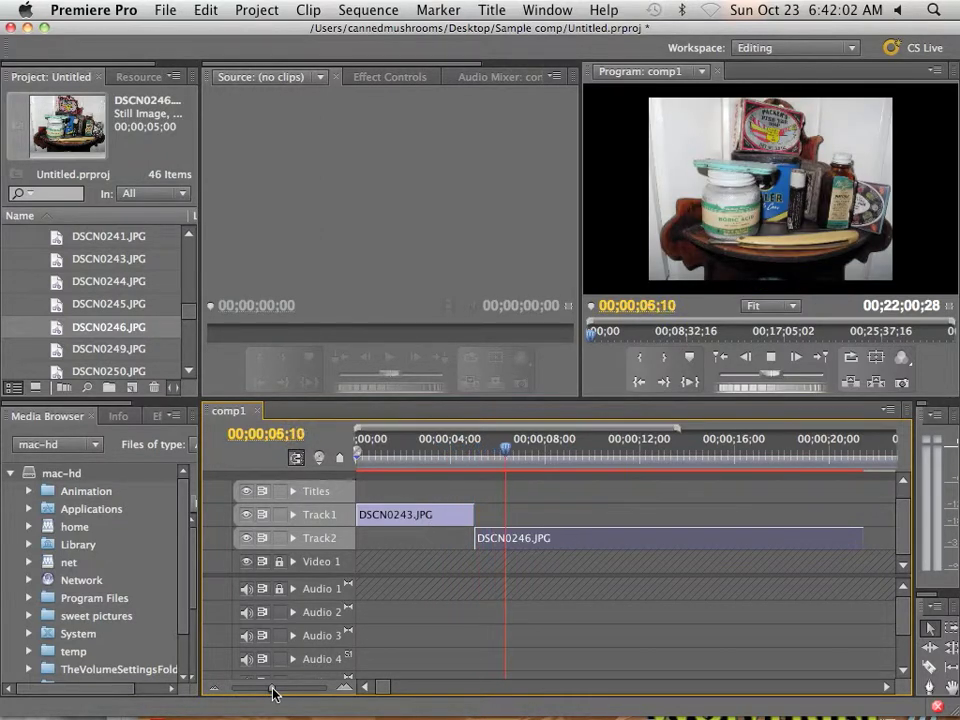
key(space)
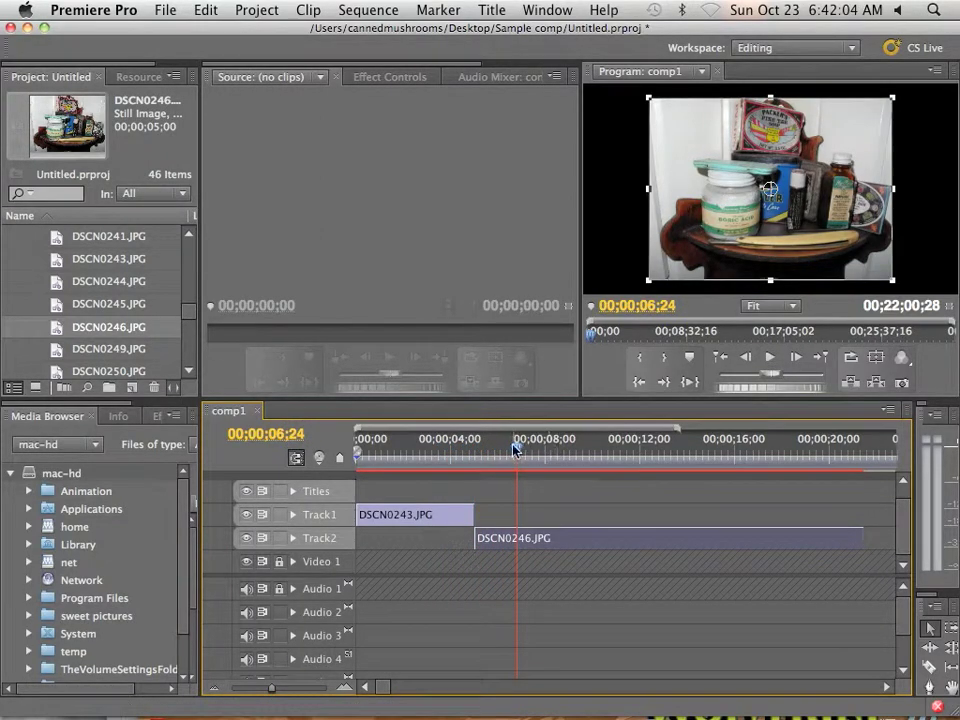
drag(514, 450, 353, 449)
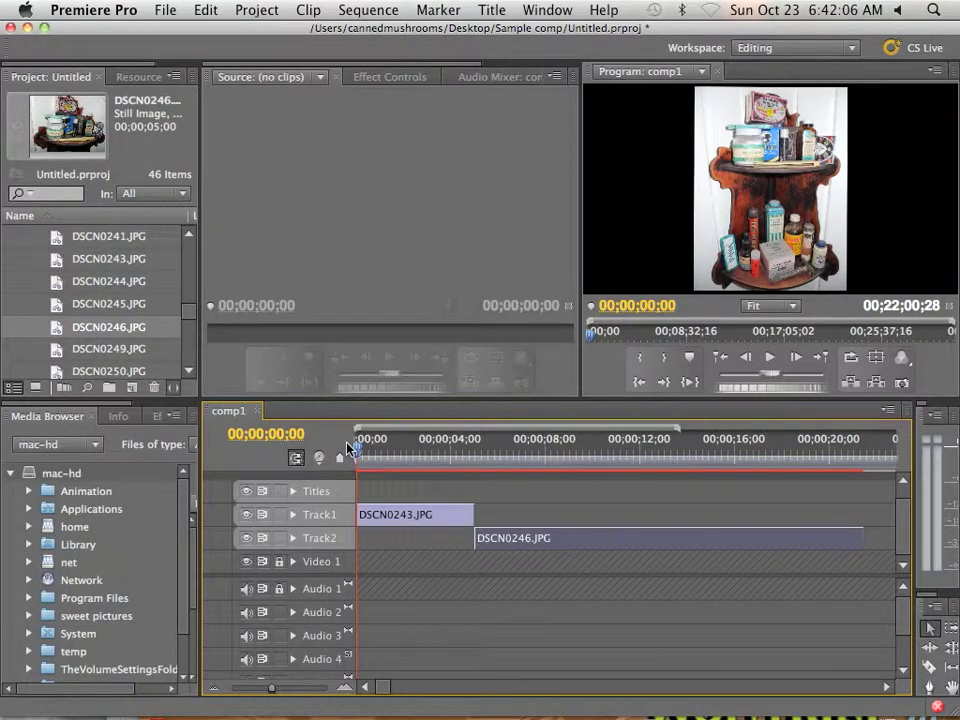